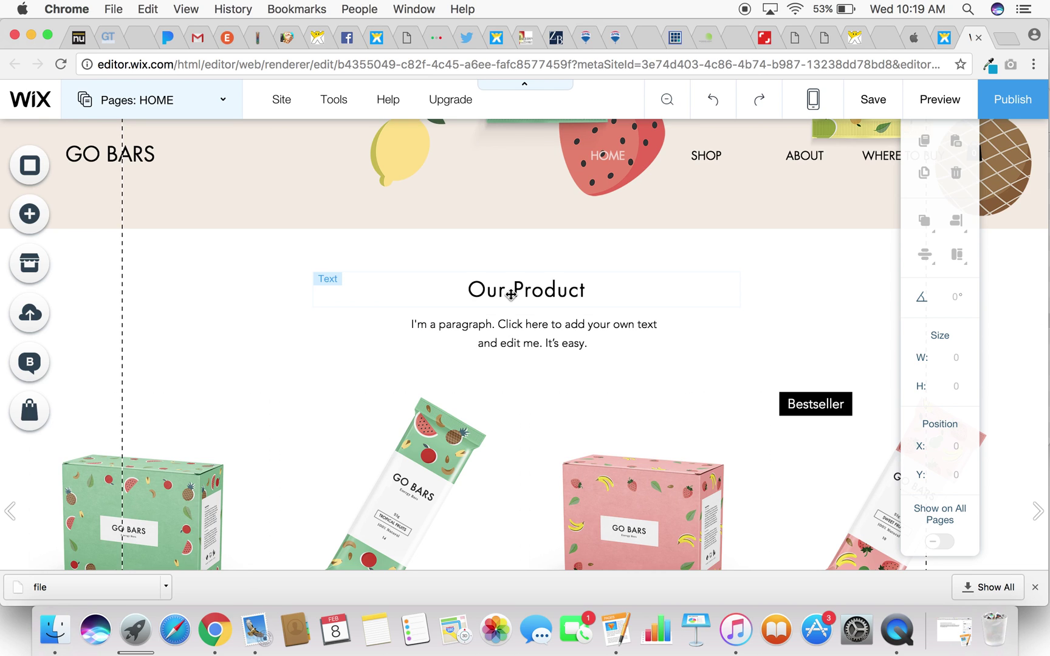
- Change the Our Product heading font from Futura to Chelsea Market
left_click(511, 293)
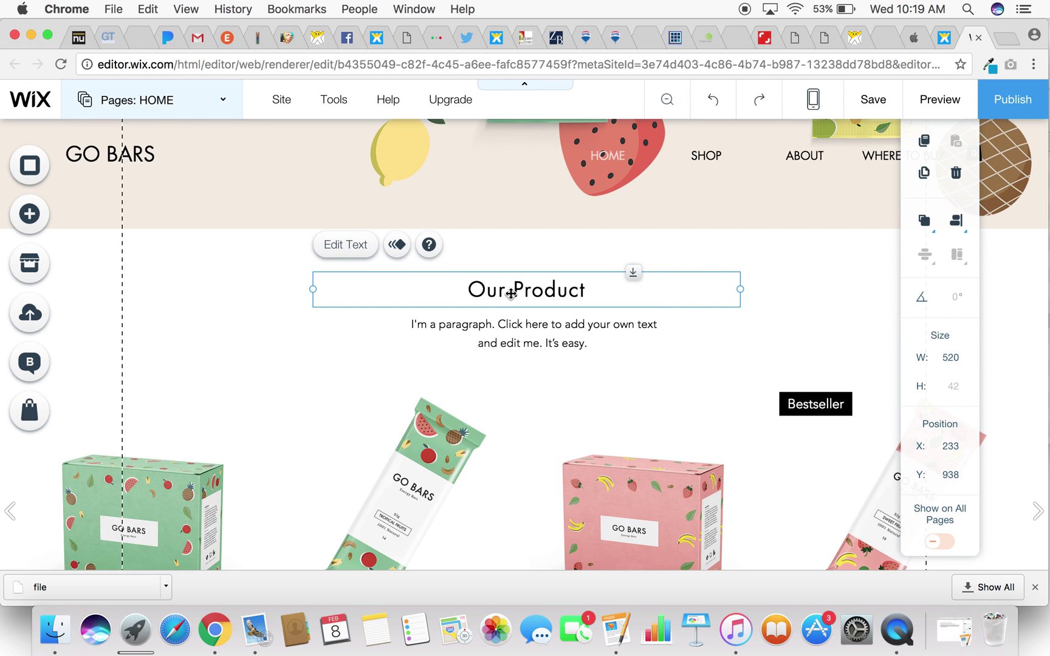
left_click(345, 246)
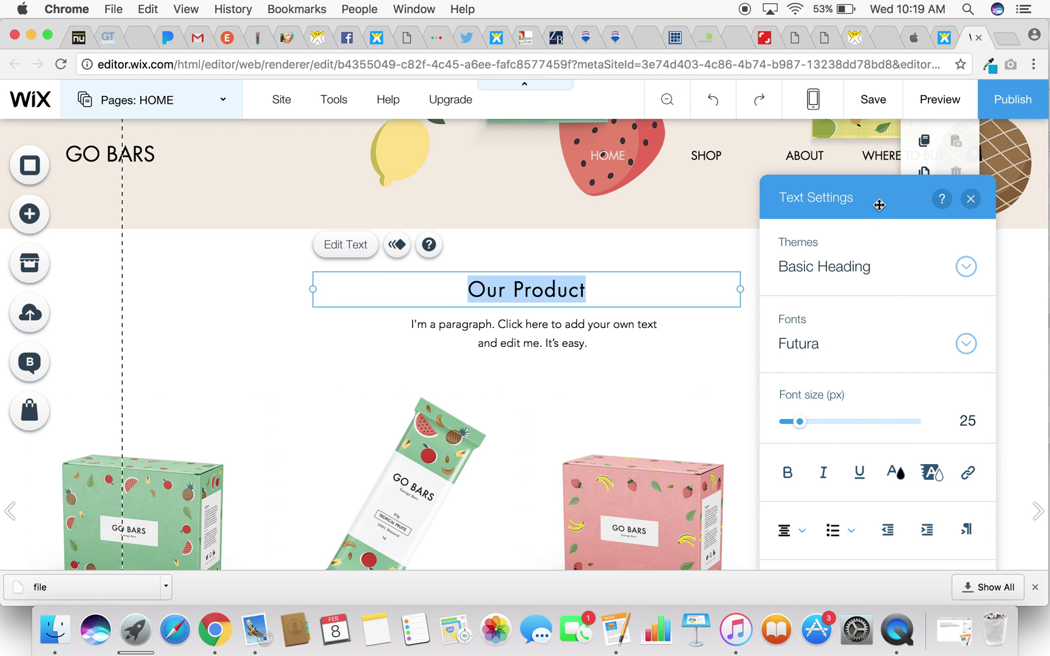
left_click_drag(879, 202, 858, 153)
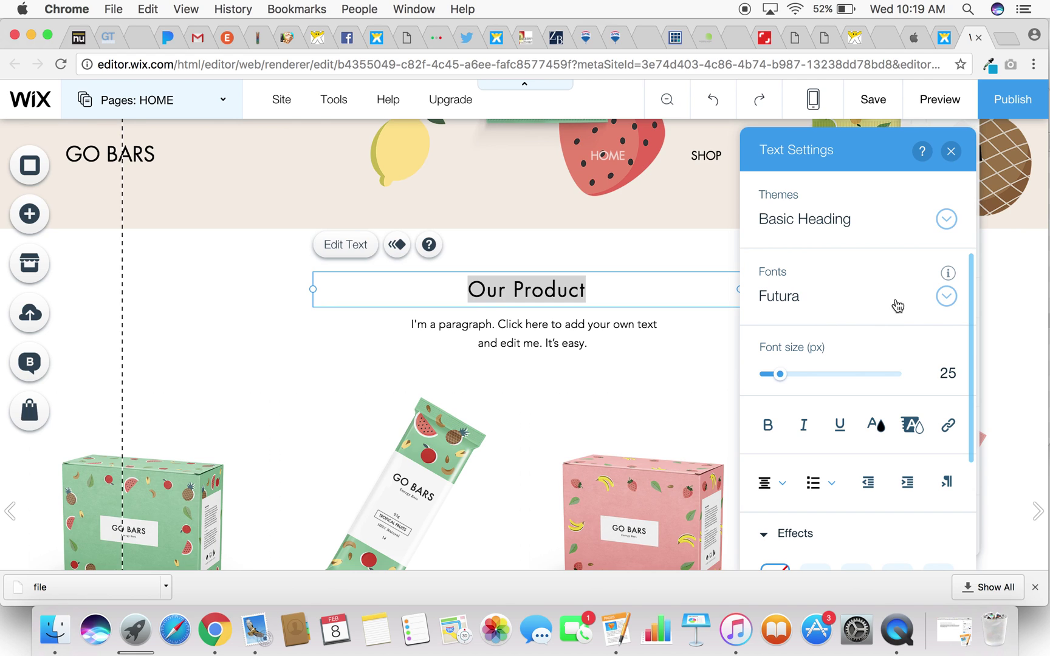
left_click(947, 297)
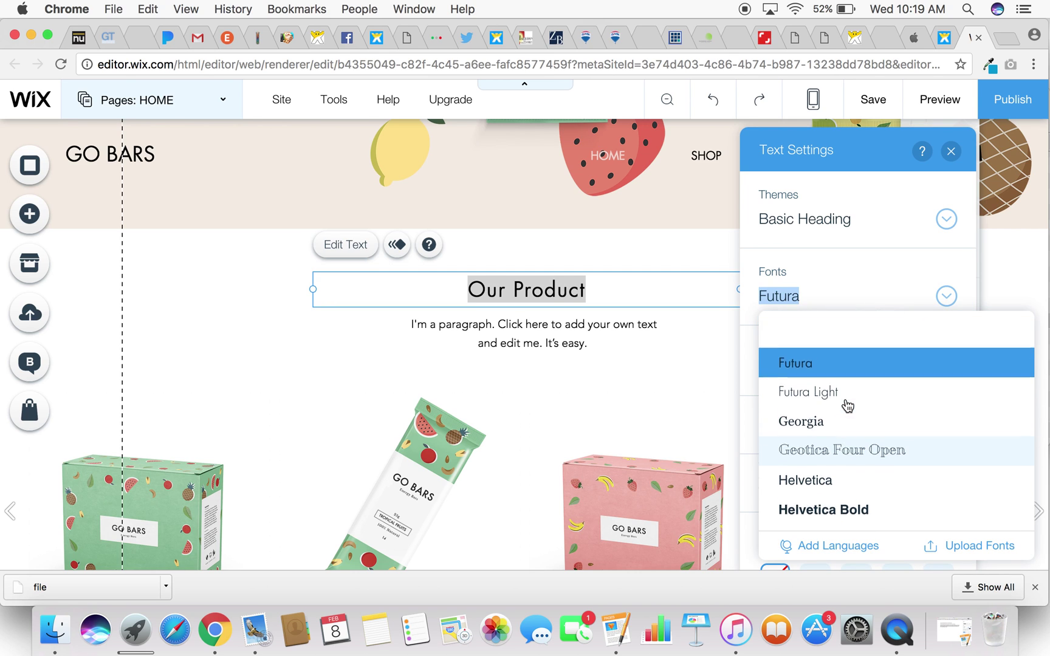
scroll(848, 406, "up", 5)
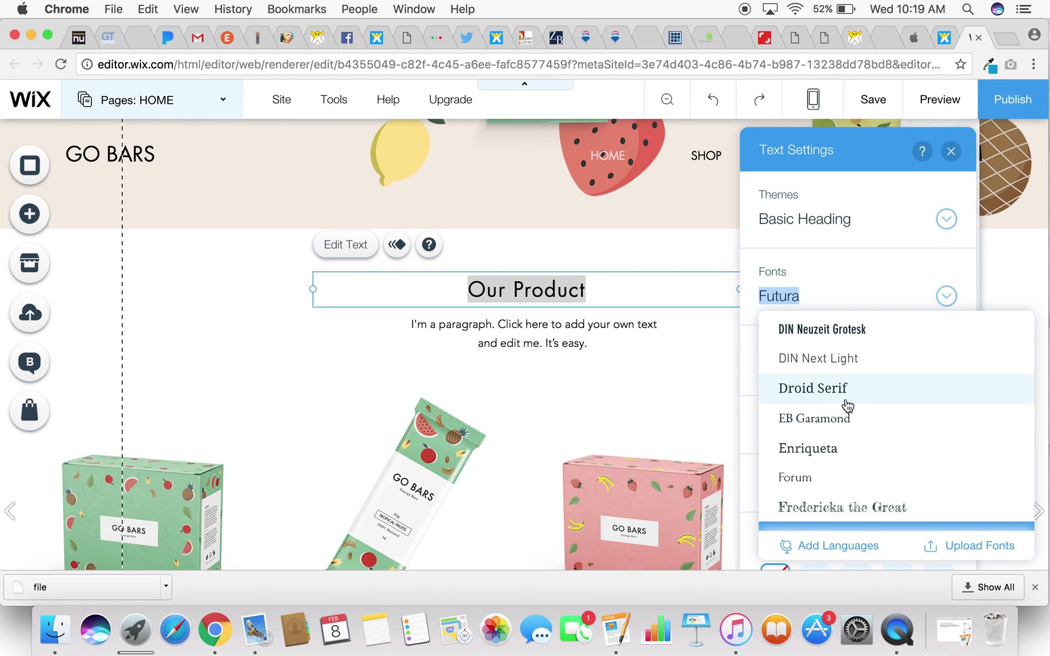
scroll(847, 406, "up", 5)
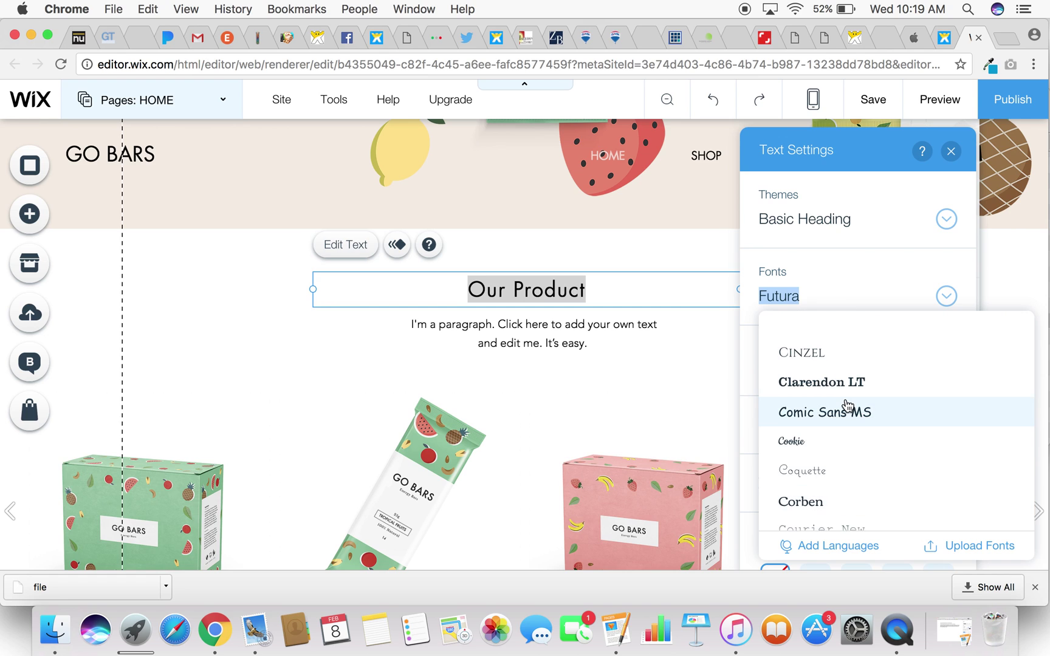
scroll(847, 406, "up", 3)
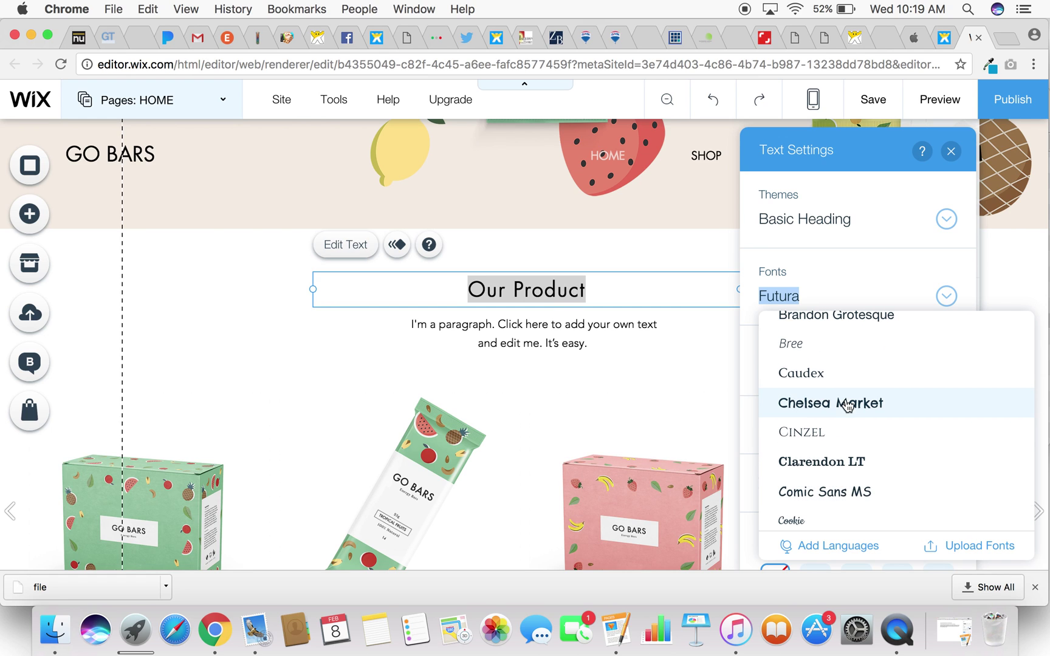
left_click(819, 404)
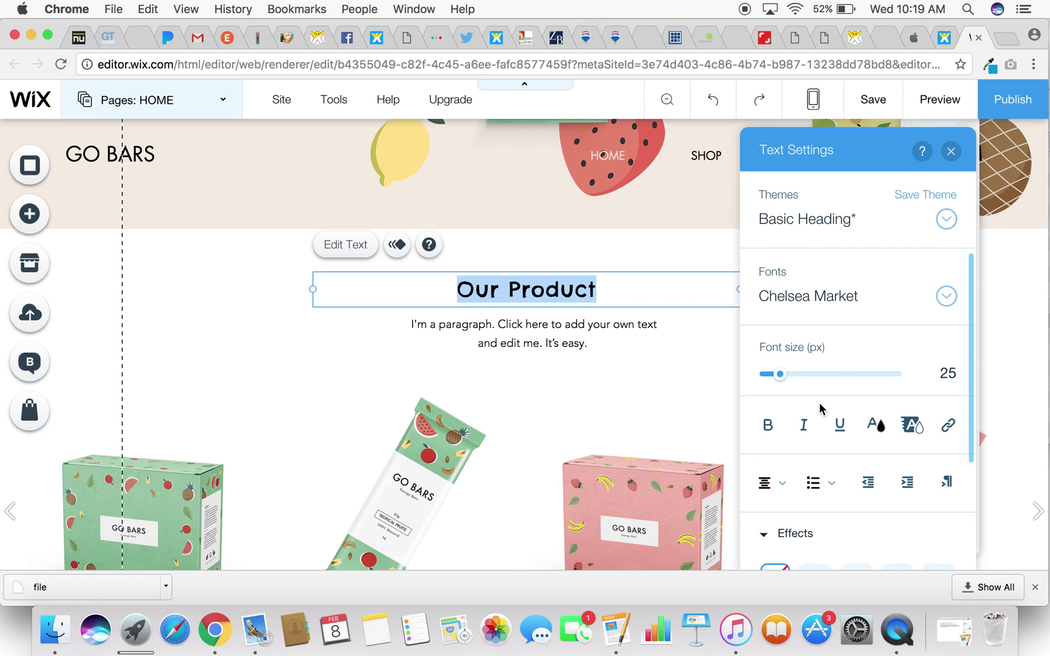
left_click(950, 153)
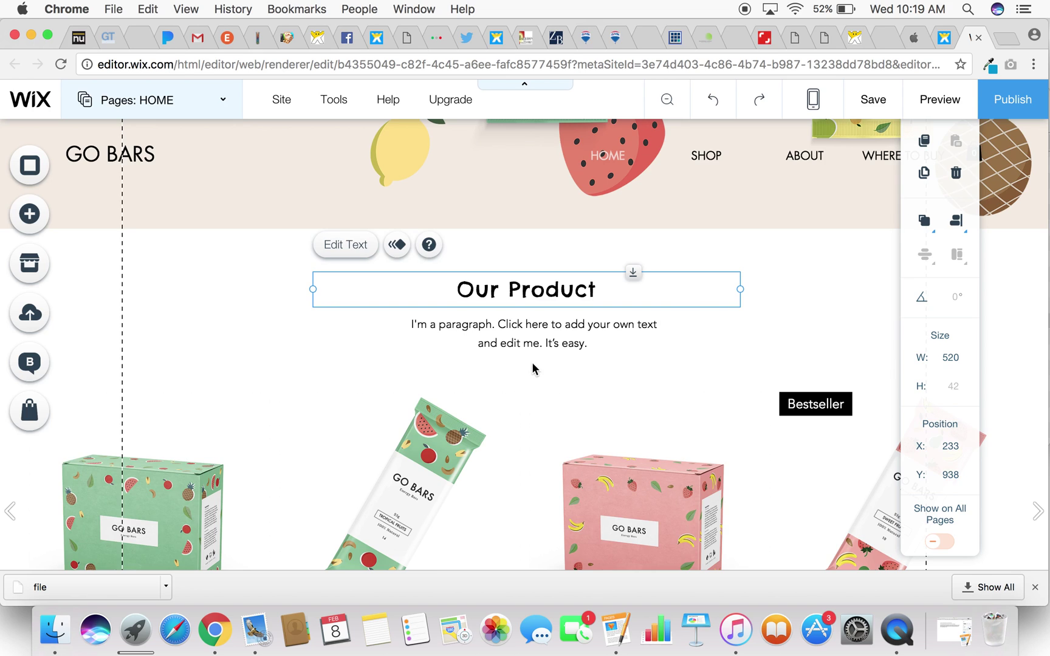
- Set the paragraph below Our Product to 20 px, then nudge it up to 21 px
left_click(525, 343)
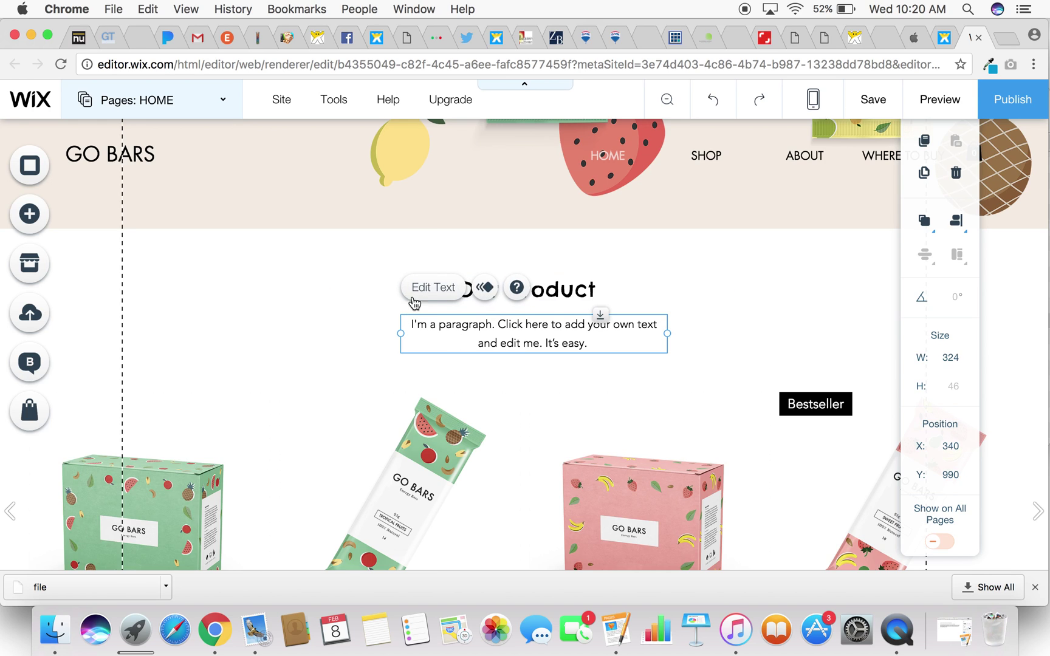
left_click(434, 288)
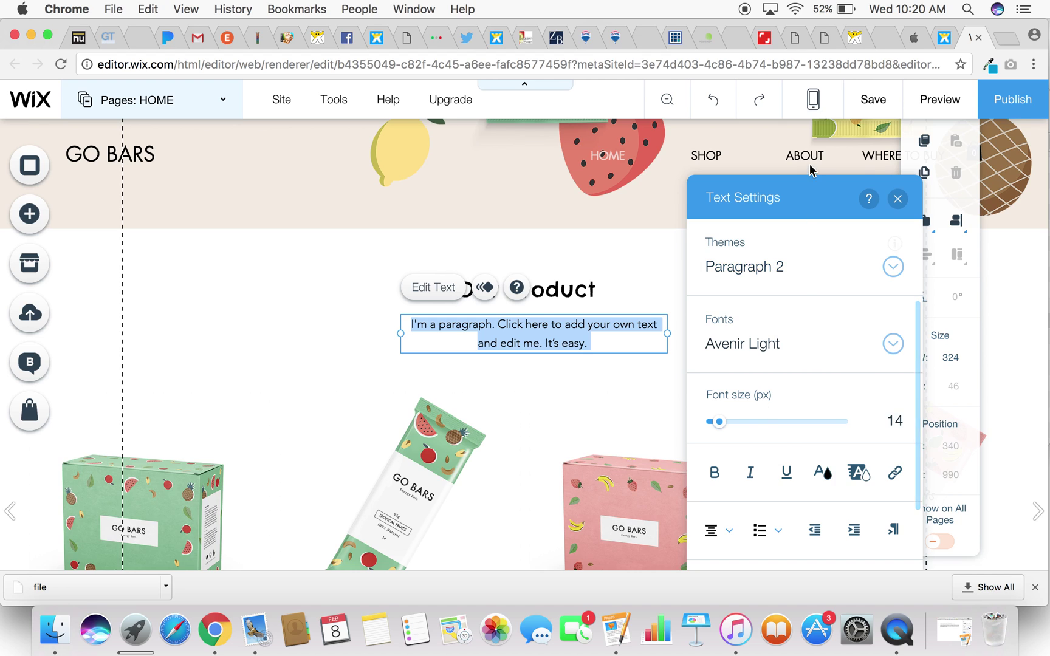
left_click_drag(815, 198, 812, 150)
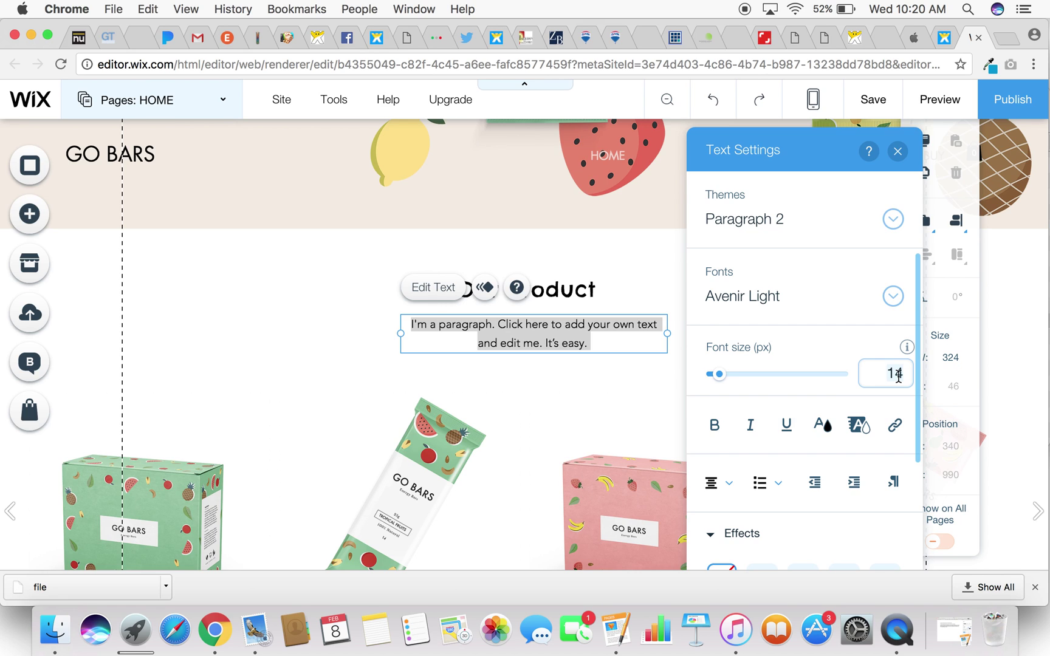
type("20")
key("Return")
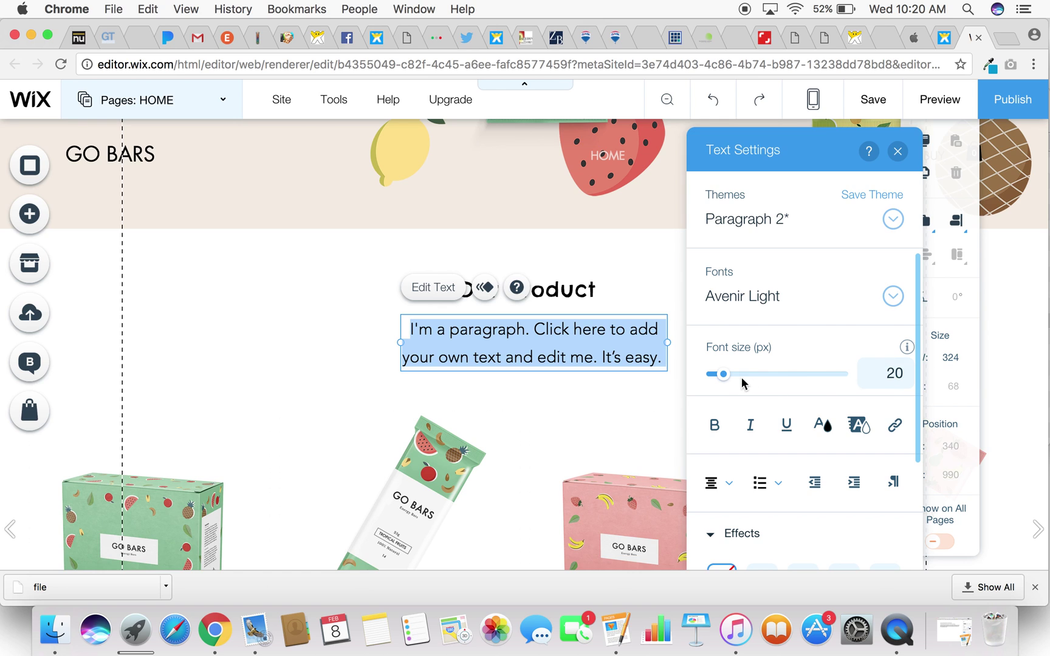
mouse_move(716, 380)
left_mouse_down()
mouse_move(742, 379)
mouse_move(728, 380)
left_mouse_up()
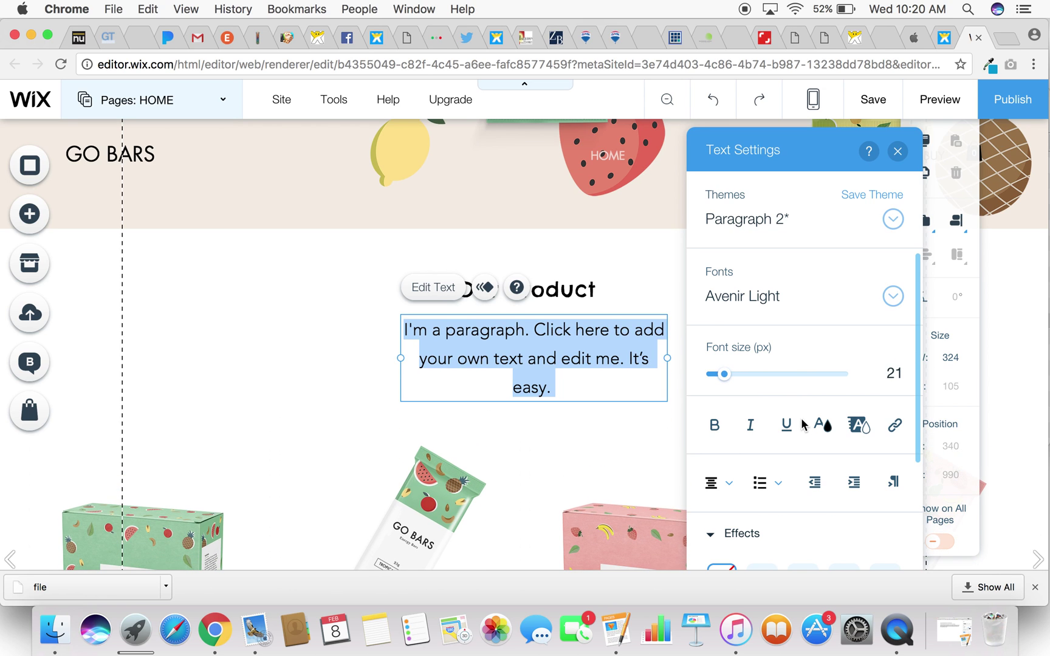
left_click_drag(805, 145, 804, 135)
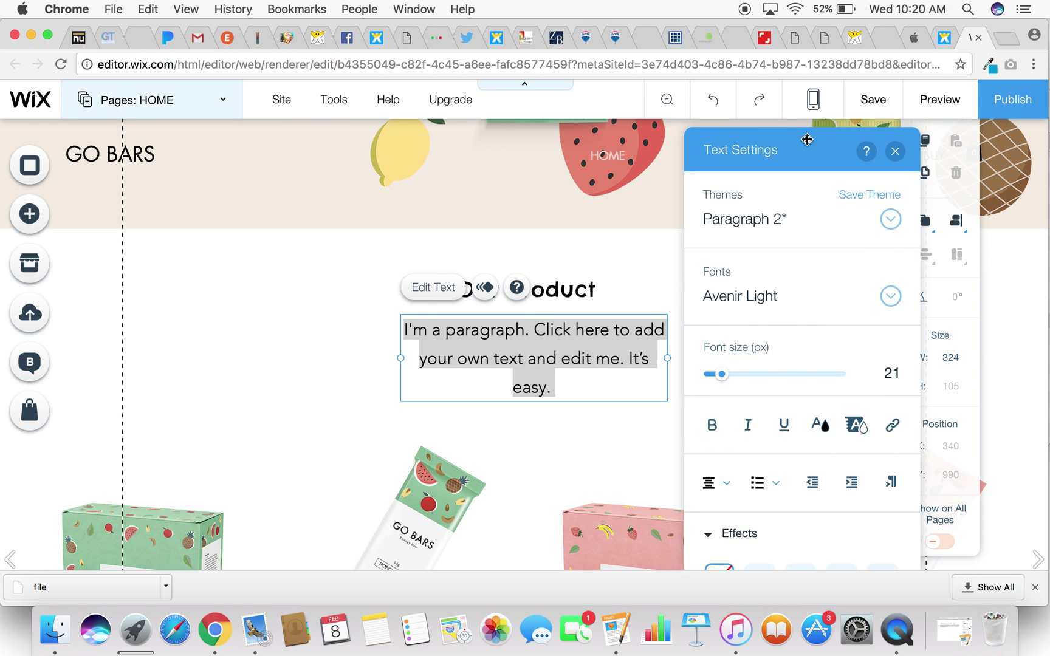
- Toggle bold and italic on the paragraph, then remove both again
left_click(713, 431)
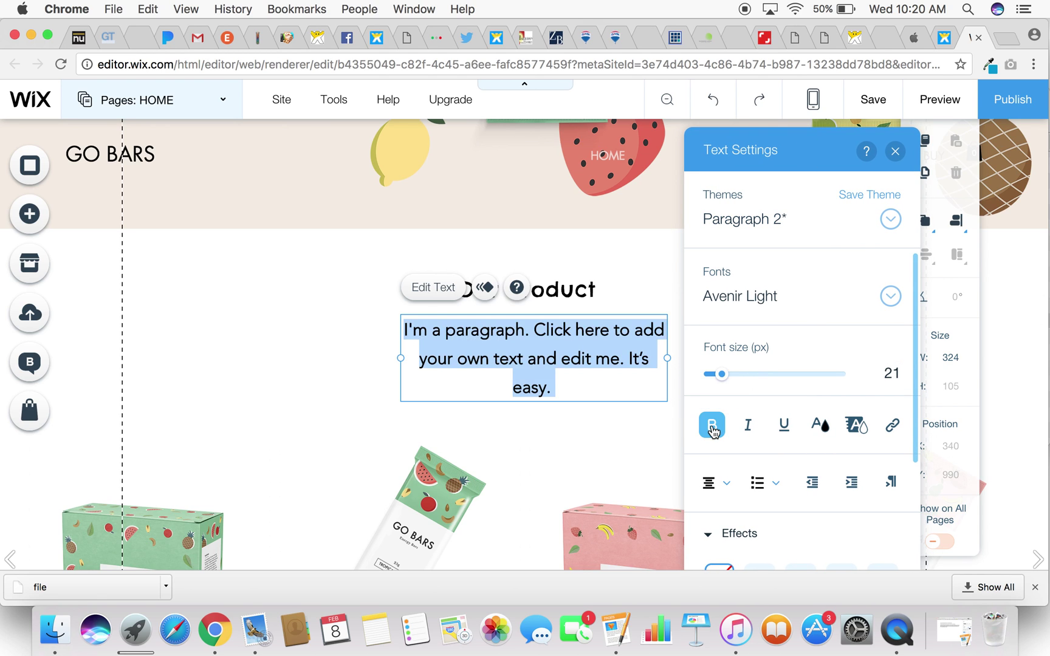
left_click(750, 431)
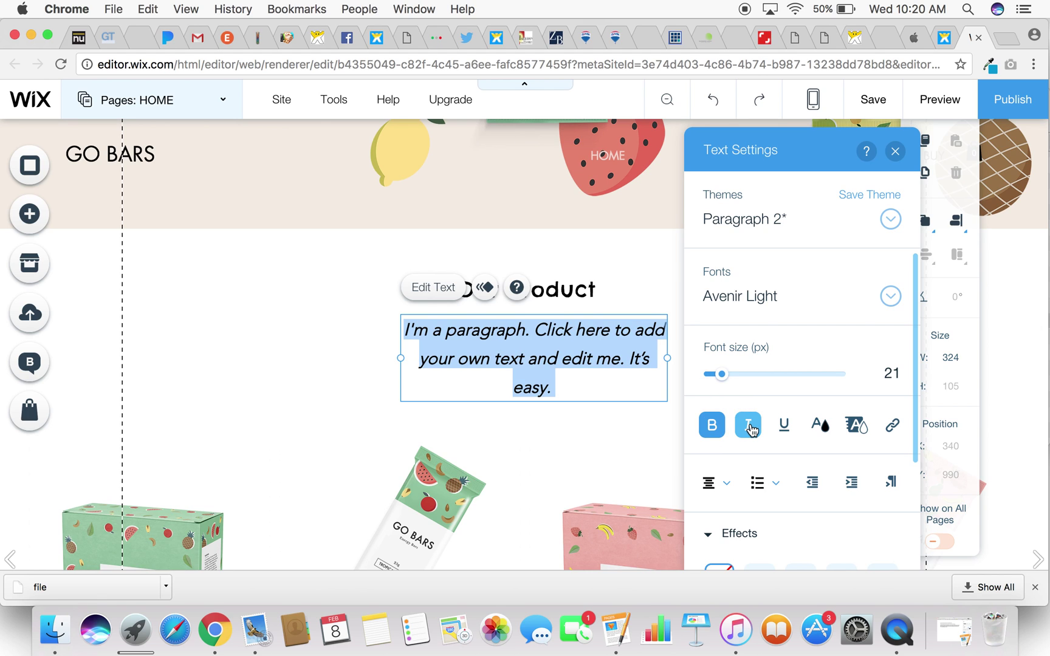
left_click(750, 429)
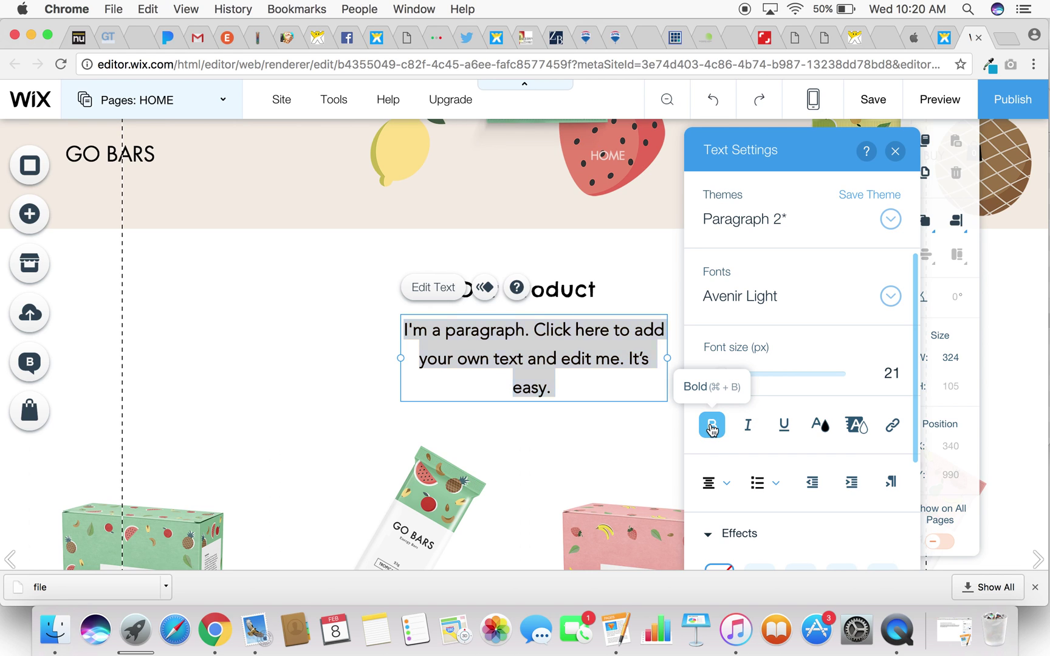
left_click(712, 428)
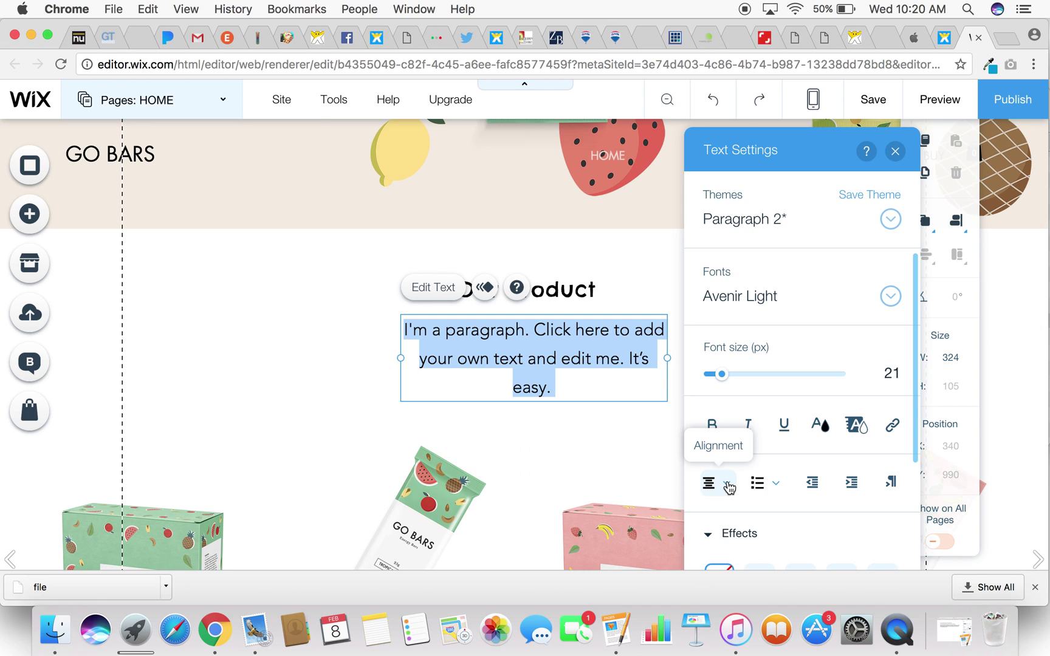
- Try left and right alignment on the paragraph, then set it back to centred
left_click(770, 486)
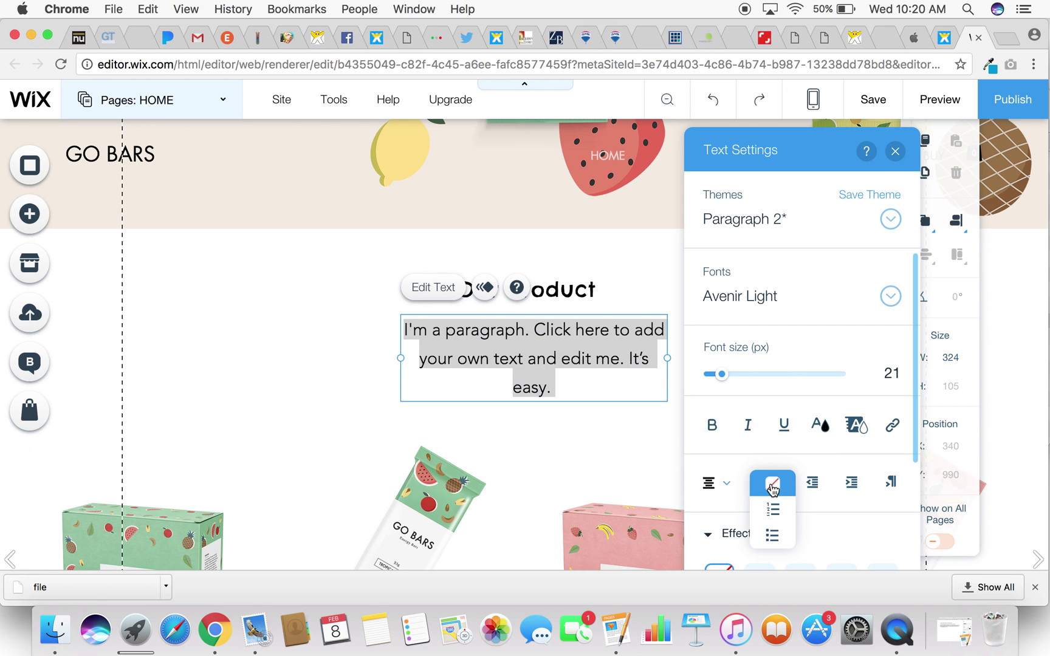
left_click(728, 487)
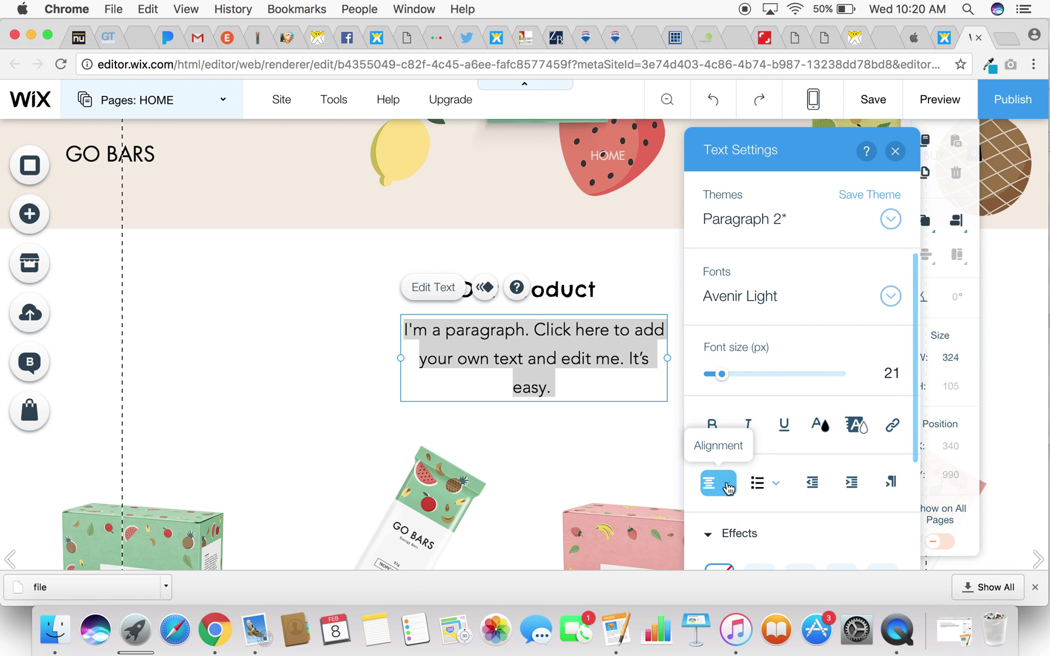
left_click(725, 461)
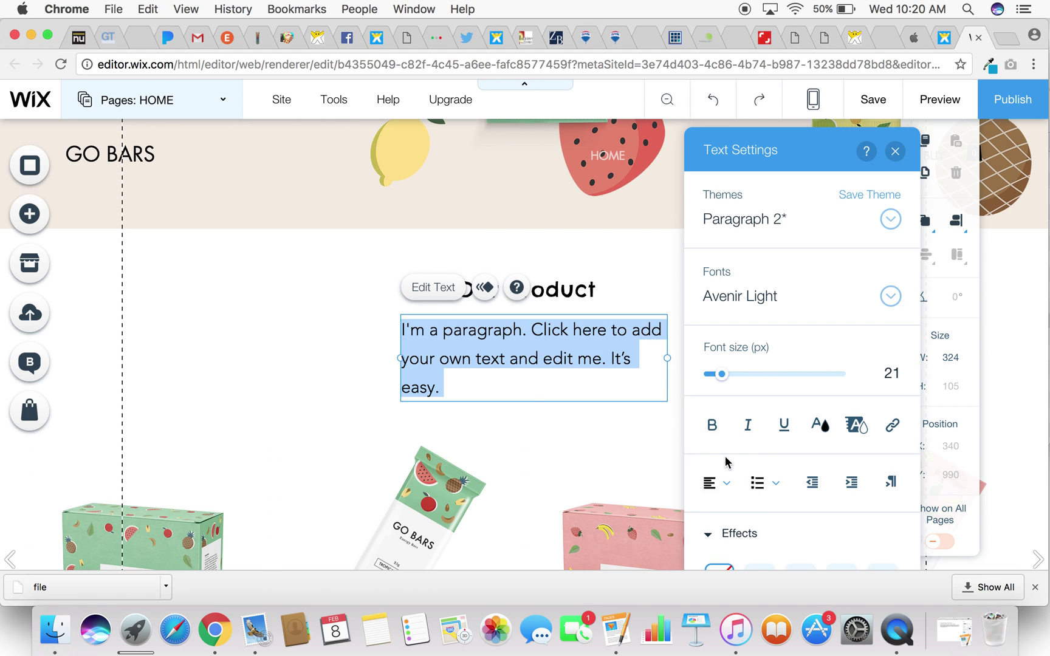
left_click(729, 486)
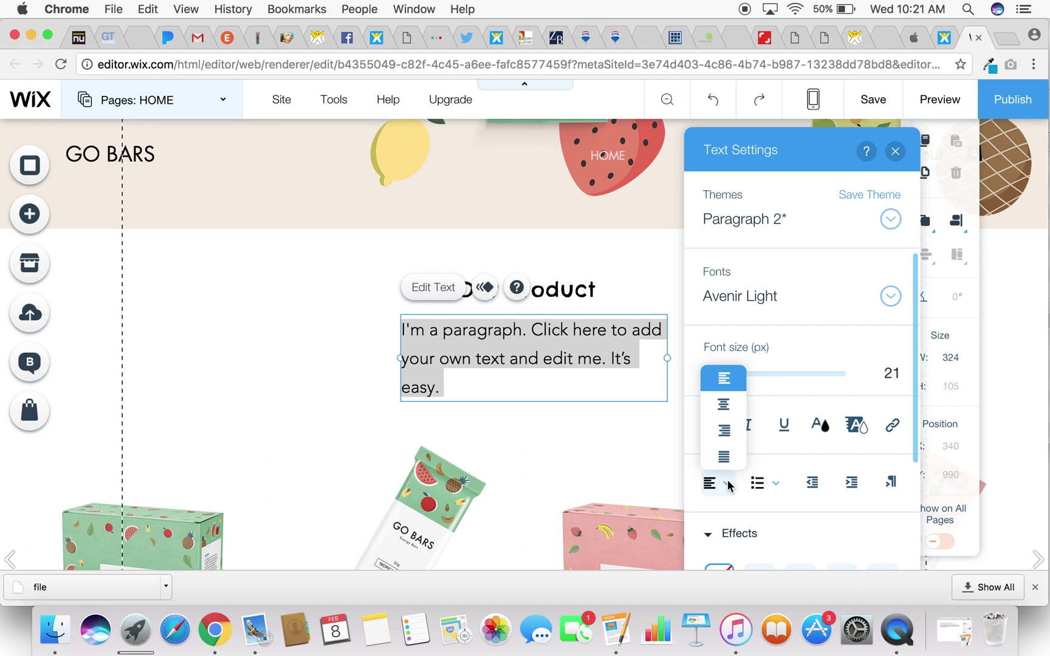
left_click(724, 432)
left_click(726, 484)
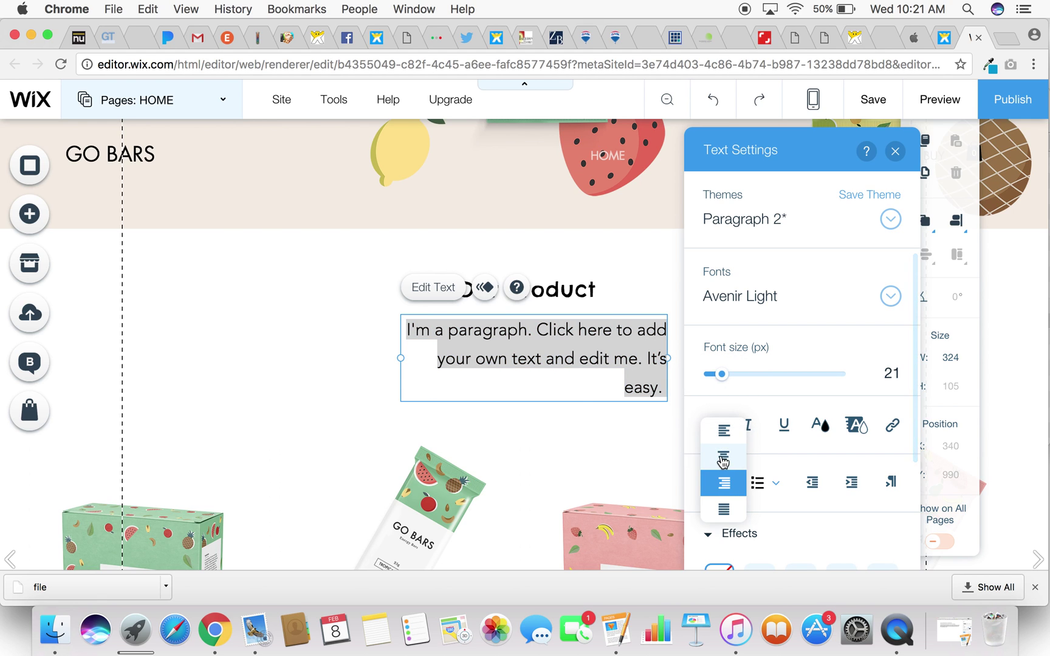
left_click(723, 462)
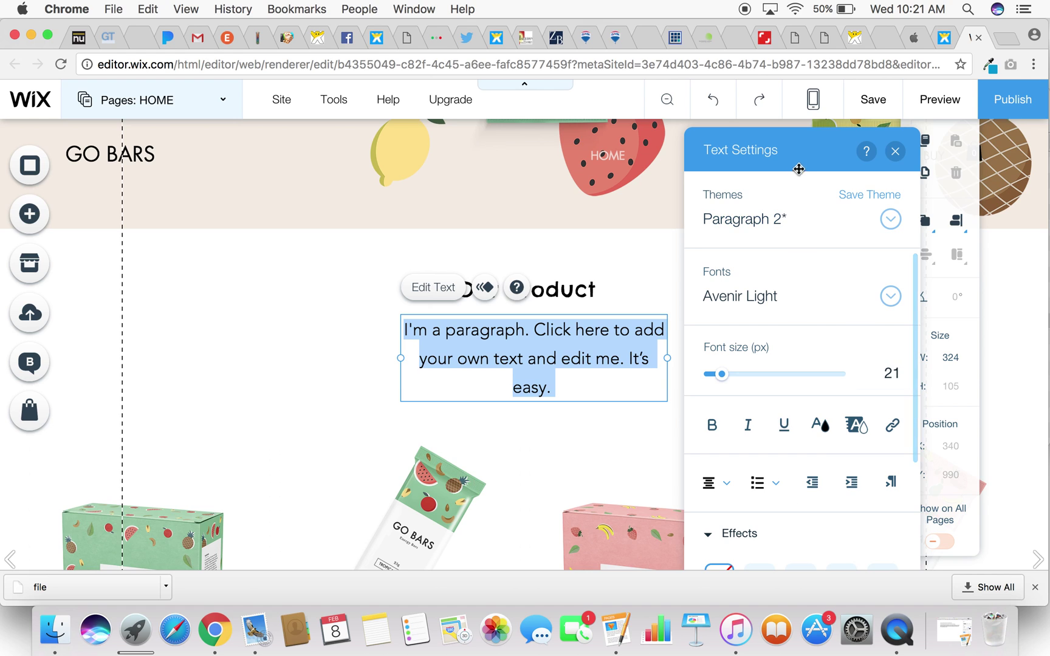
left_click(805, 141)
left_click_drag(805, 141, 805, 134)
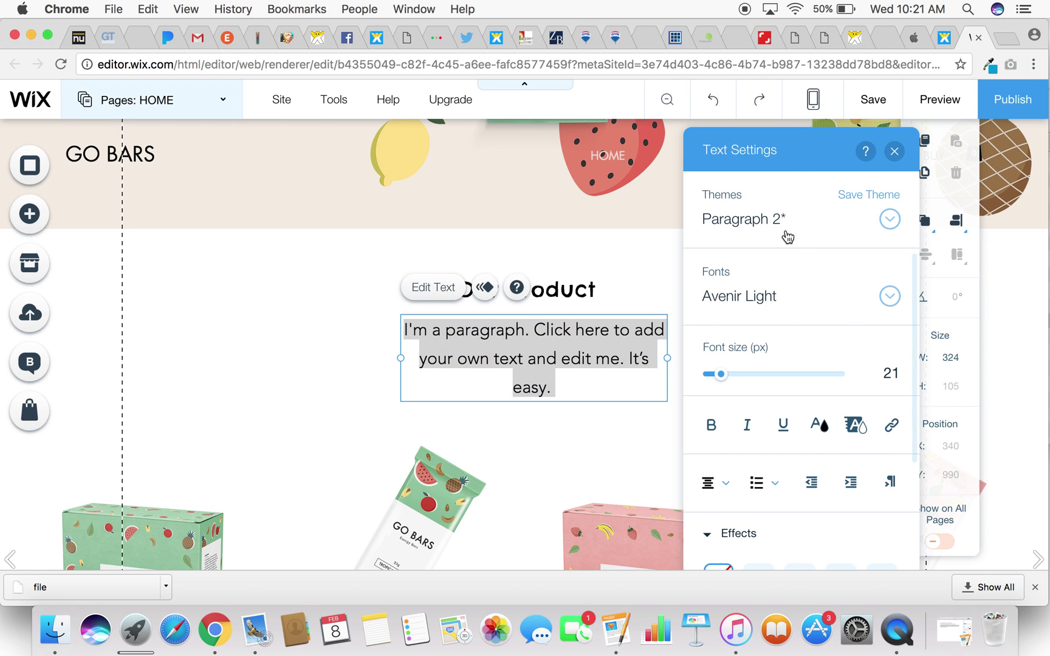
- Add a Page Title text box and place it left of the heading at X 44, Y 899
left_click(894, 152)
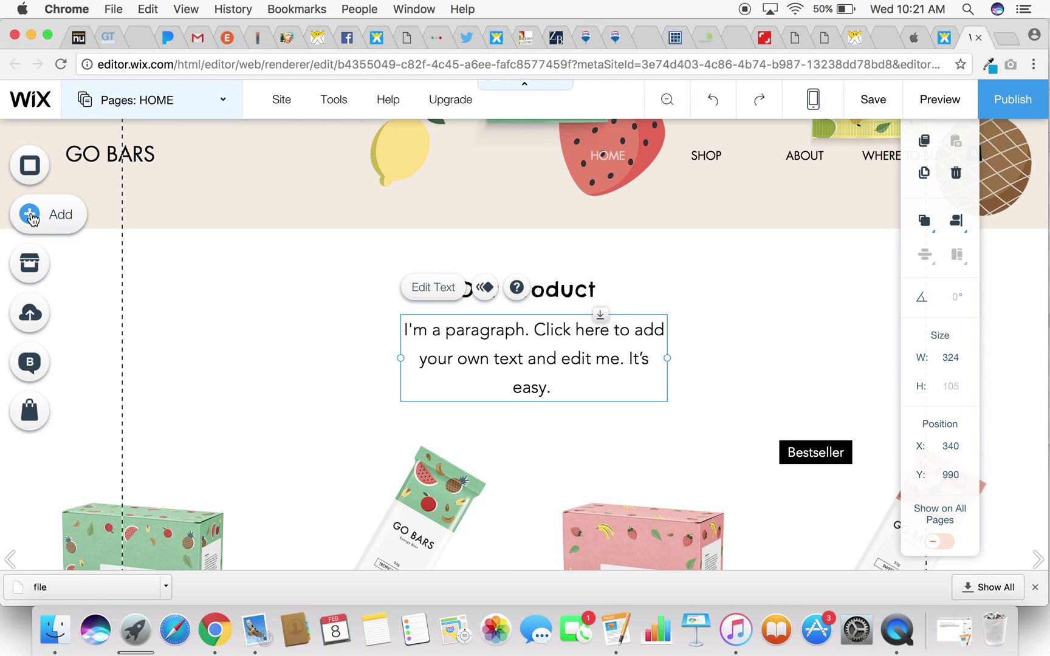
left_click(32, 217)
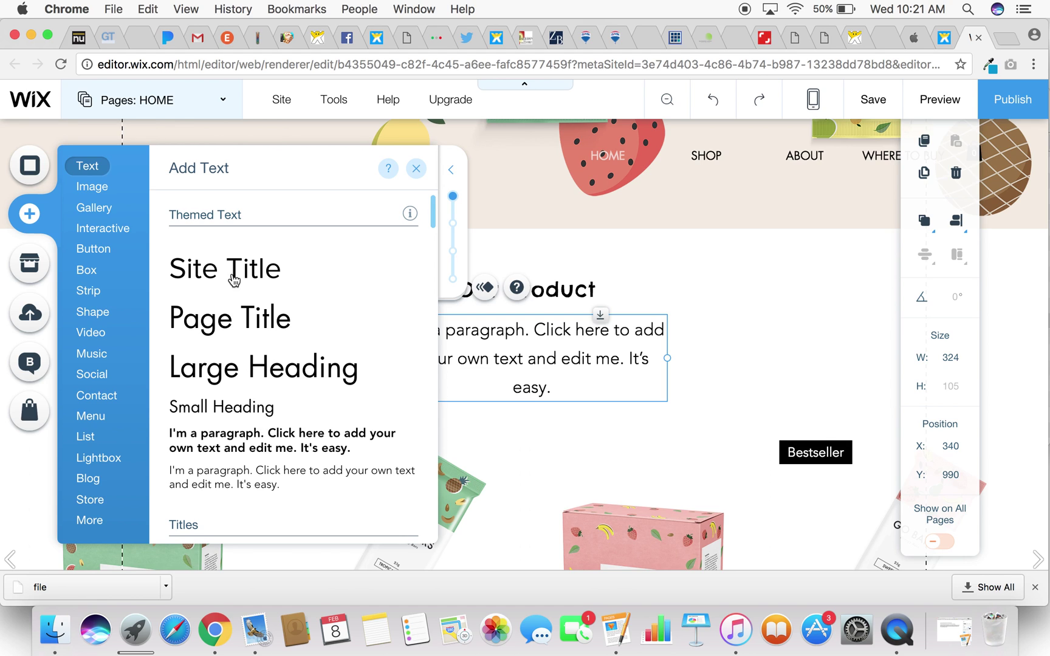
left_click(245, 329)
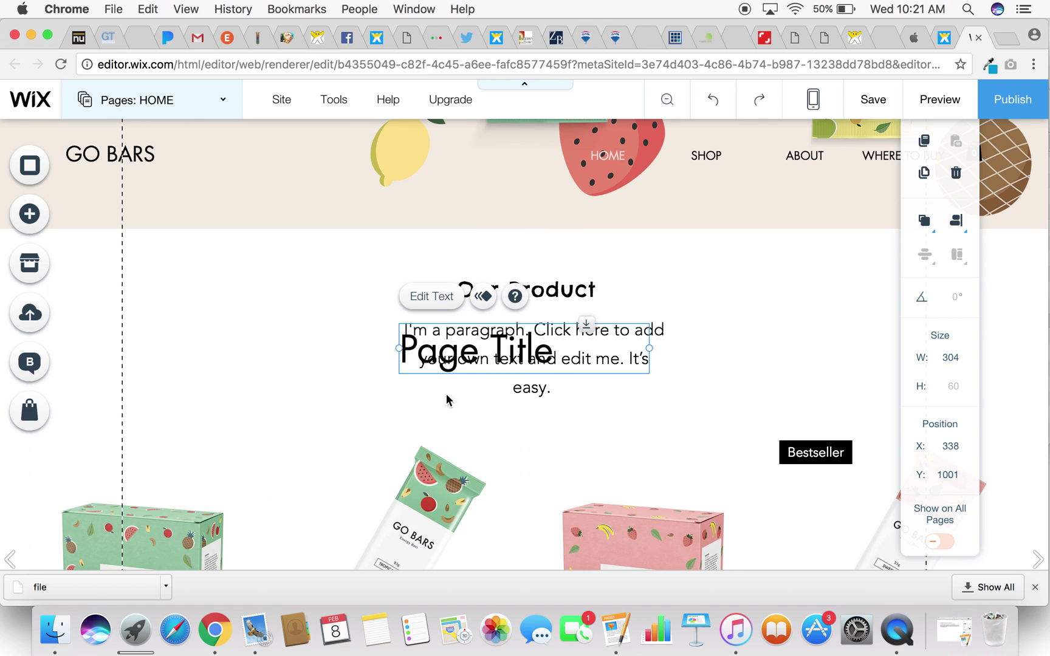
left_click_drag(519, 351, 277, 266)
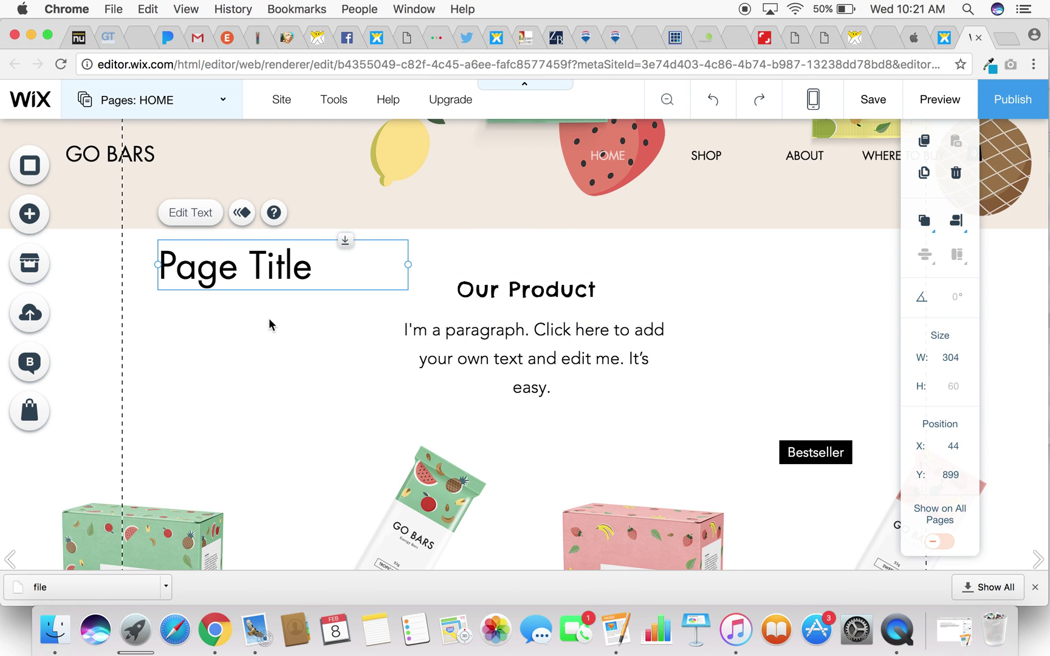
left_click(190, 214)
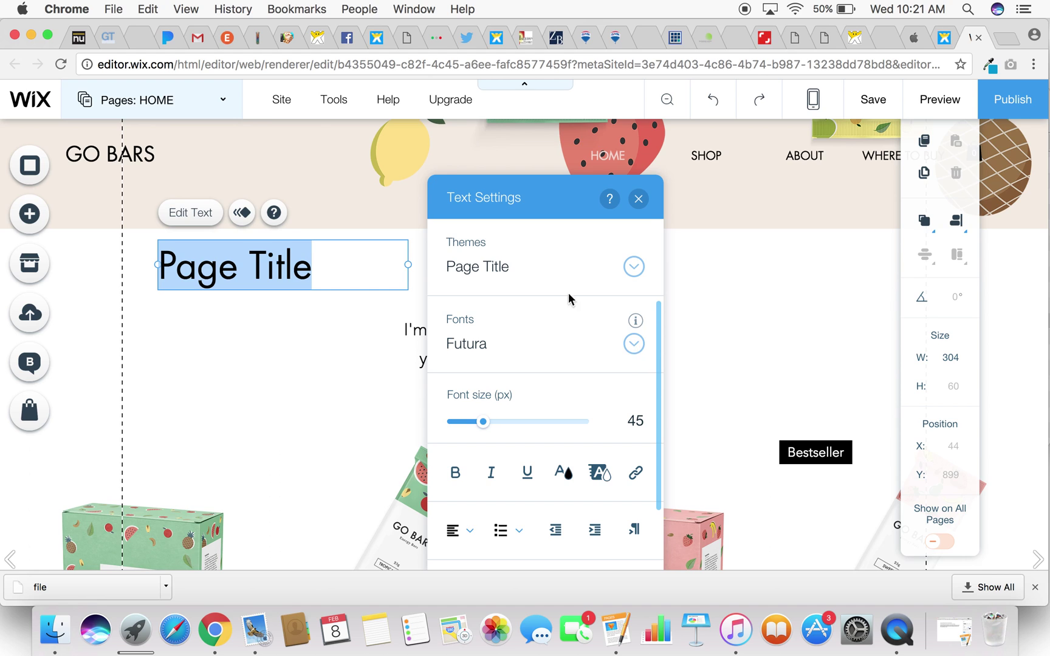
left_click(638, 199)
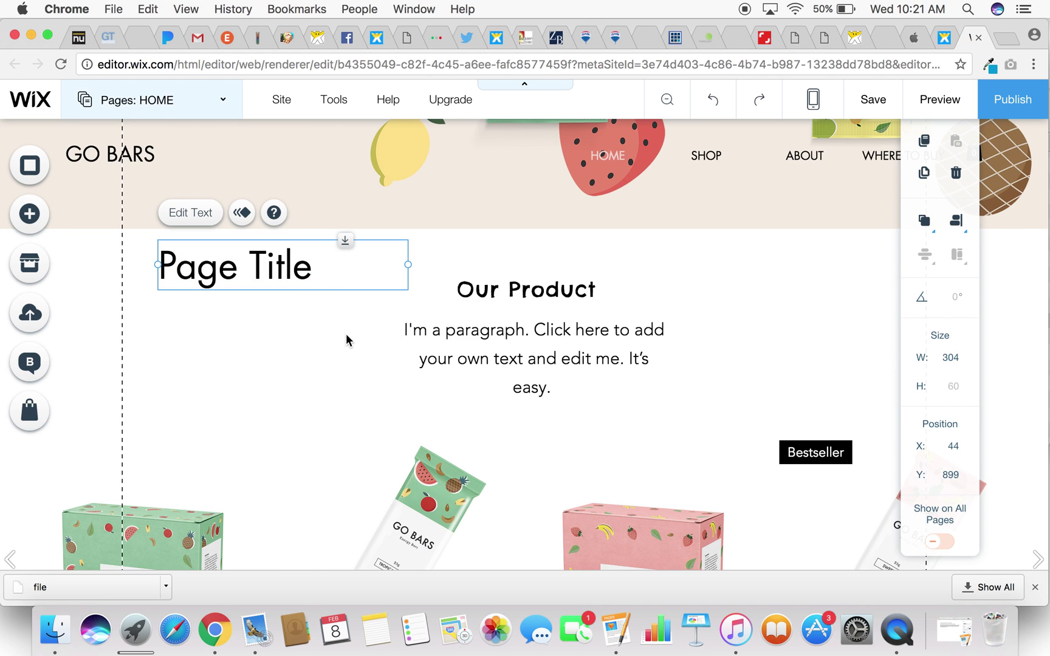